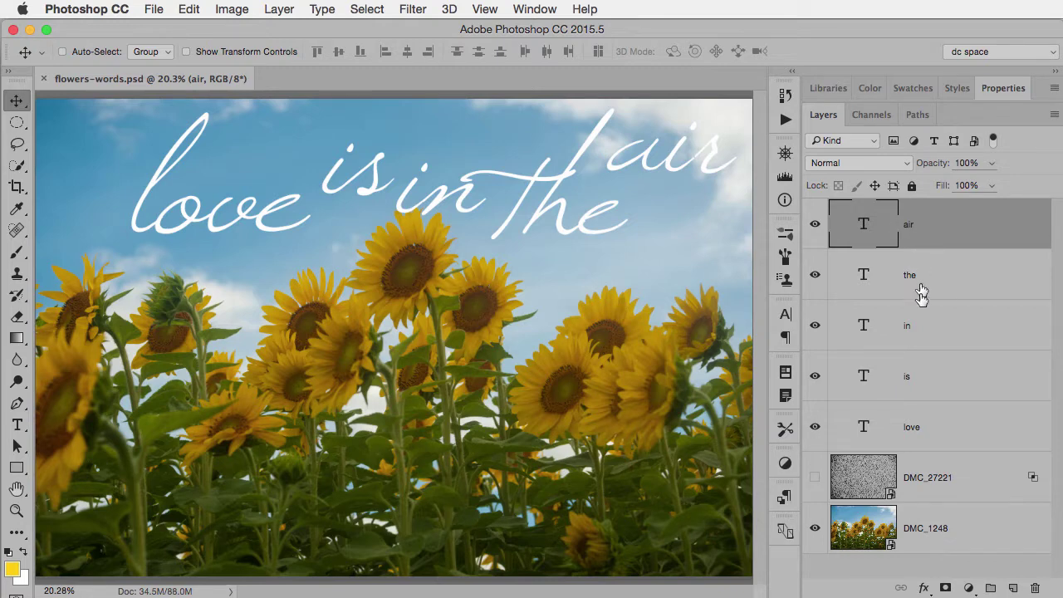
Step: Group the air, the, in, is and love layers into a new group named 'text'
{"action": "left_click", "coordinate": [952, 435], "text": "shift"}
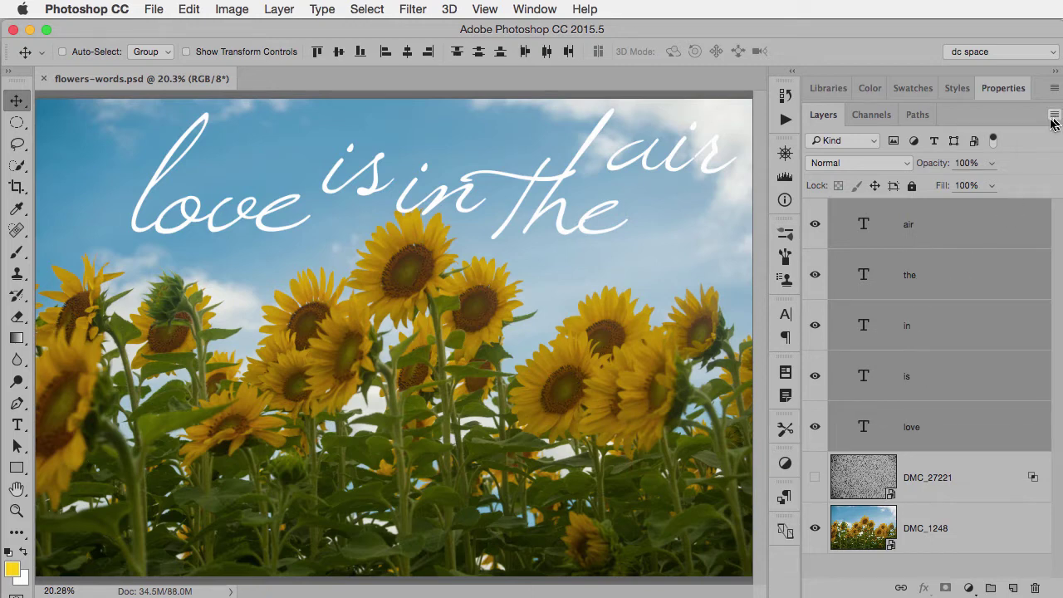
{"action": "left_click", "coordinate": [278, 8]}
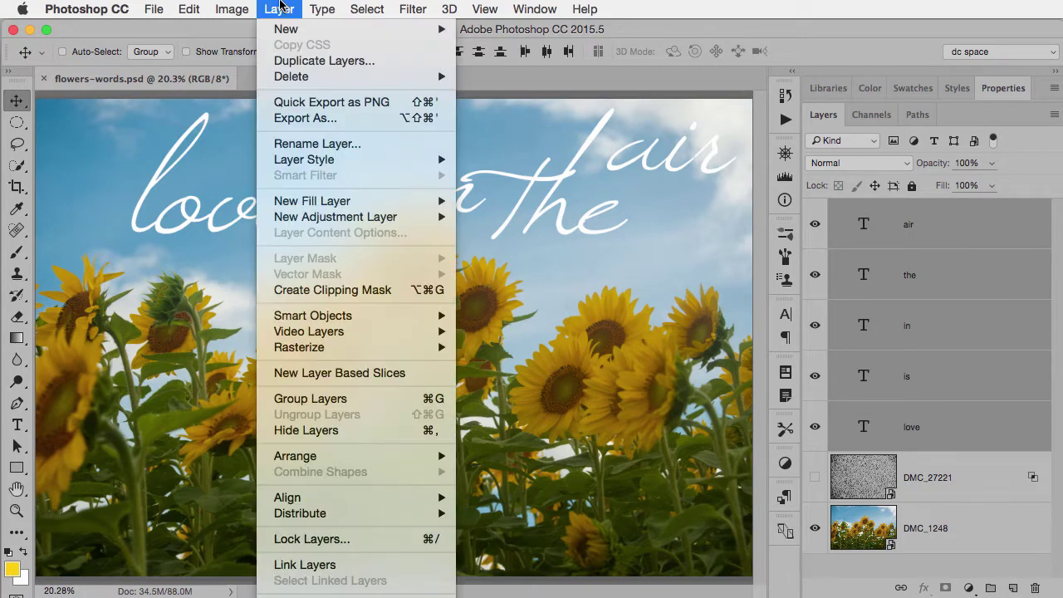
{"action": "mouse_move", "coordinate": [289, 30]}
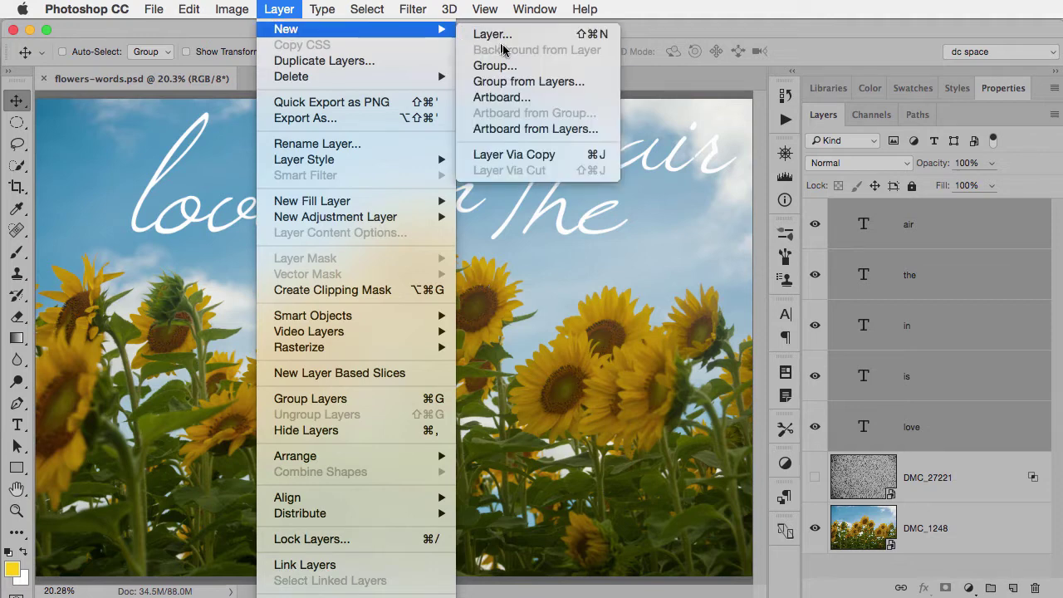
{"action": "left_click", "coordinate": [591, 84]}
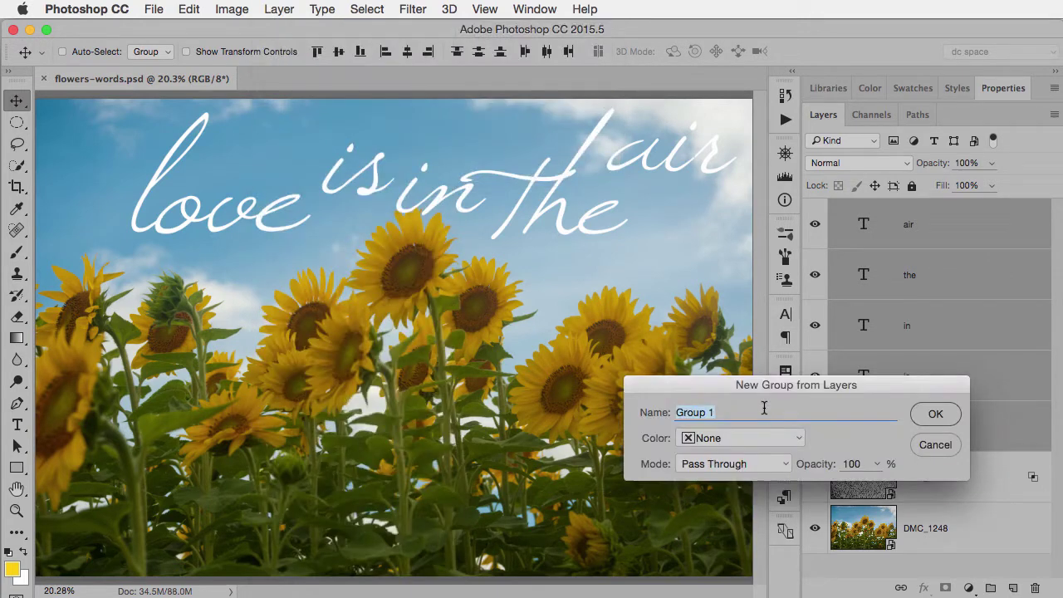
{"action": "type", "text": "text"}
{"action": "key", "text": "Return"}
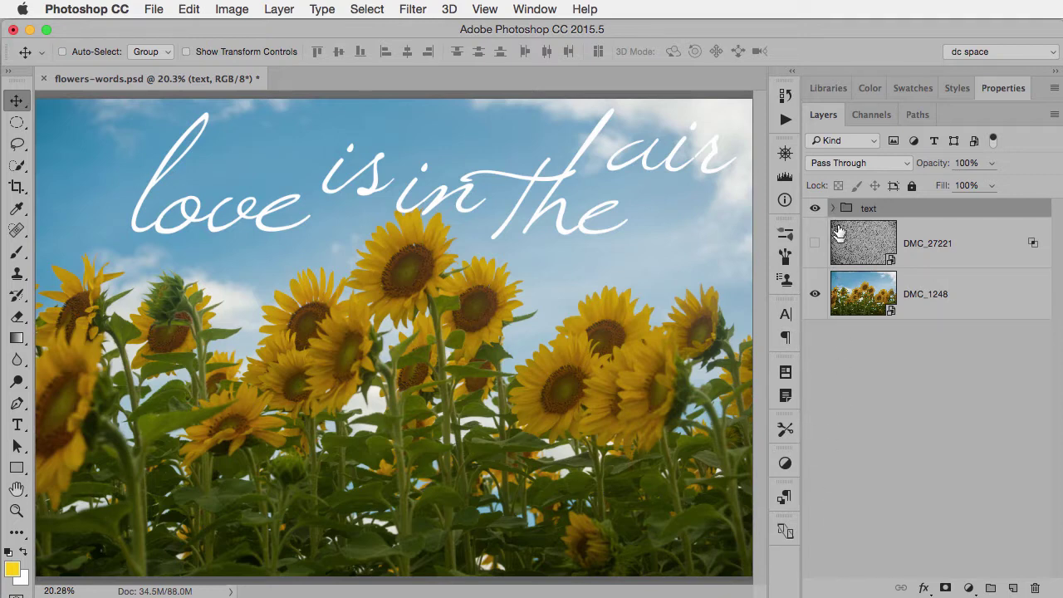
Step: Toggle the text group's visibility to compare, then nudge the lettering slightly left
{"action": "left_click", "coordinate": [815, 209]}
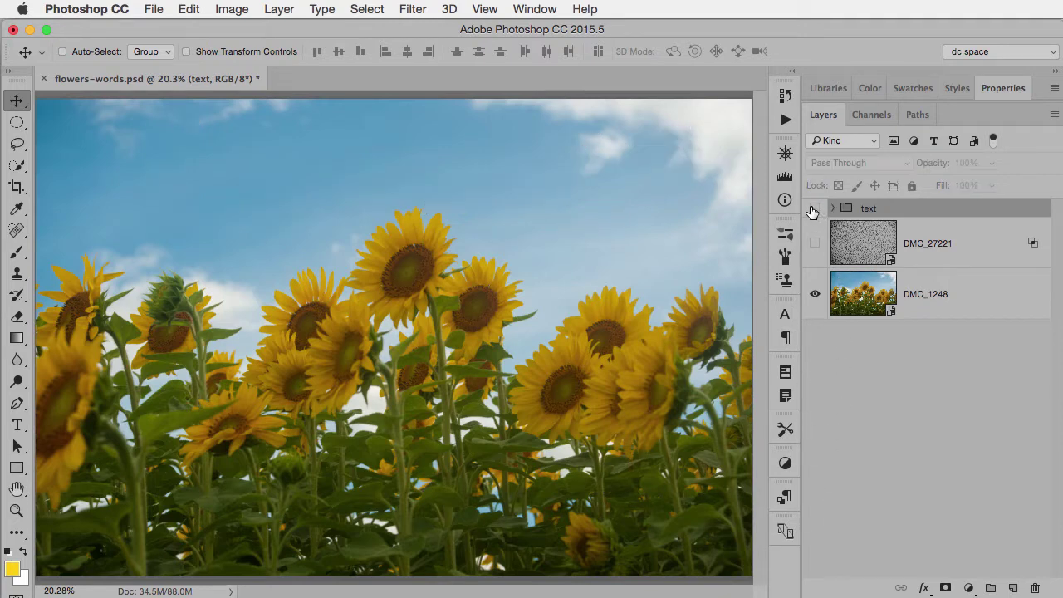
{"action": "left_click", "coordinate": [814, 209]}
{"action": "left_click", "coordinate": [813, 210]}
{"action": "left_click", "coordinate": [813, 209]}
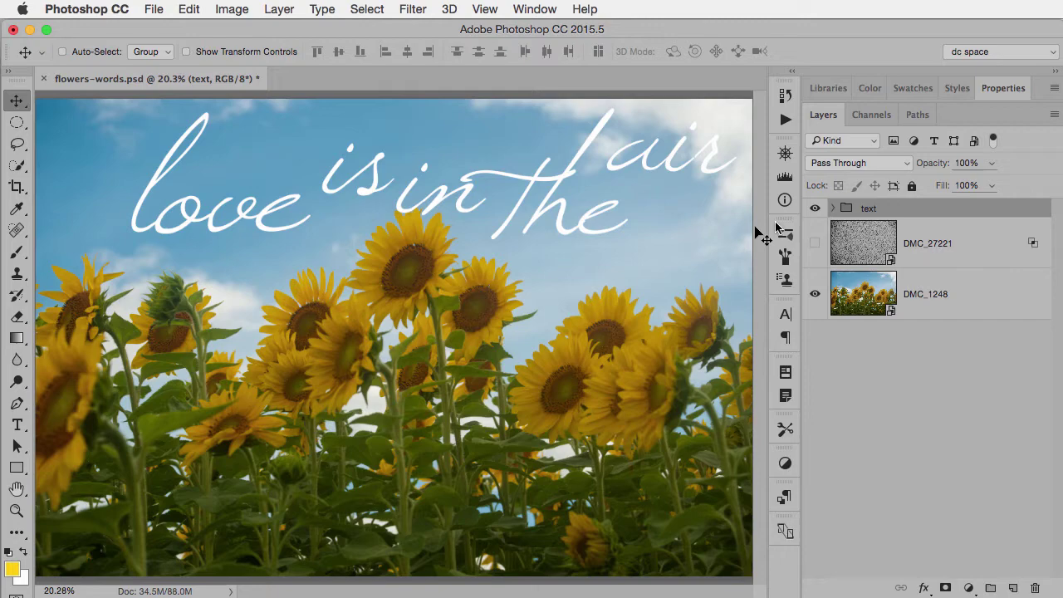
{"action": "left_click_drag", "start_coordinate": [628, 230], "coordinate": [598, 233]}
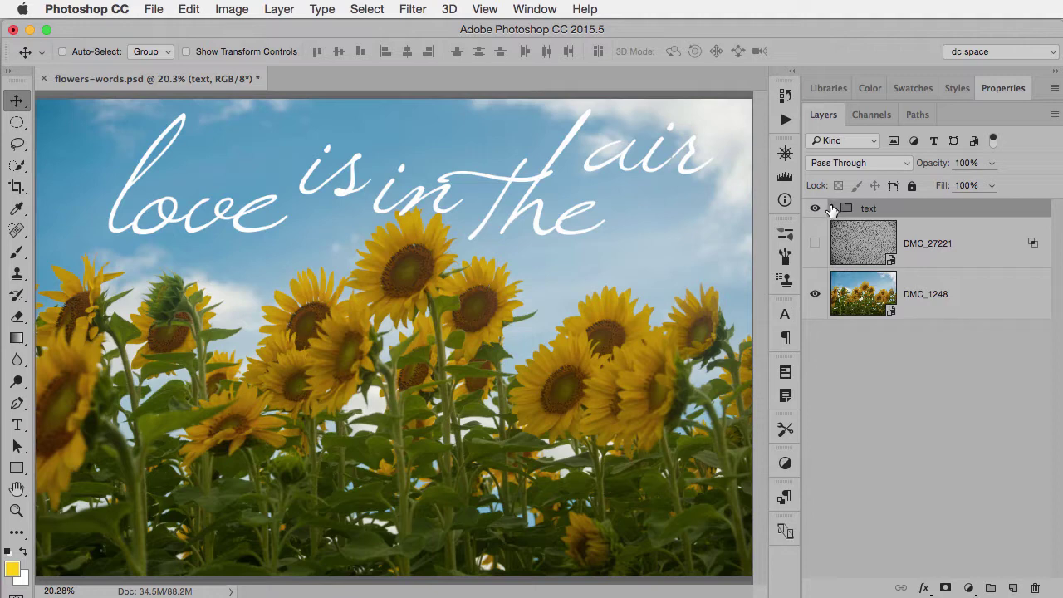
Step: Undo the move and grouping, then give 'air' a 92°, 26 px, 67% opacity drop shadow
{"action": "key", "text": "super+z"}
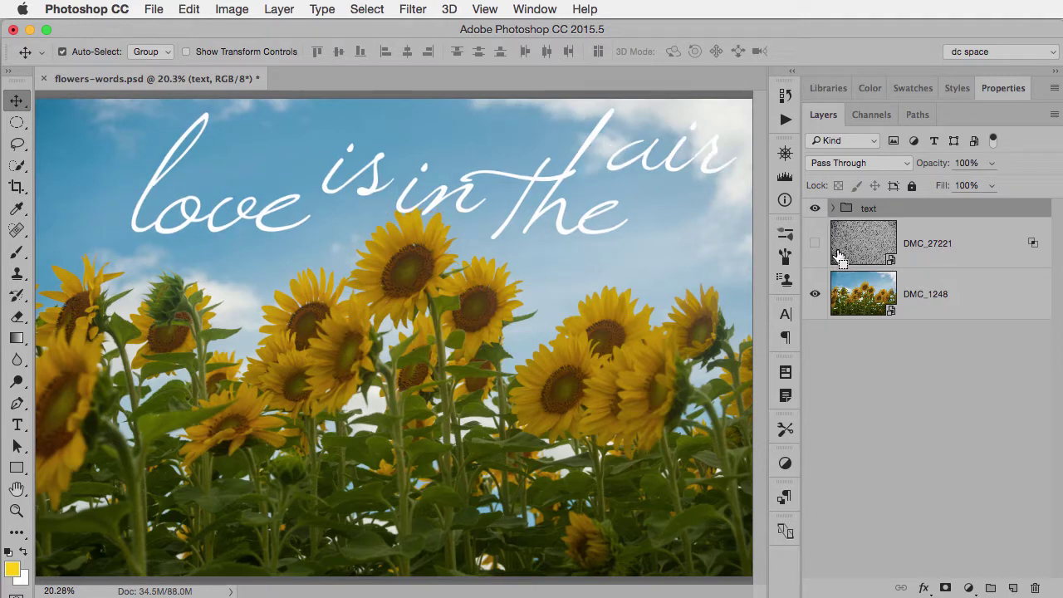
{"action": "key", "text": "super+alt+z"}
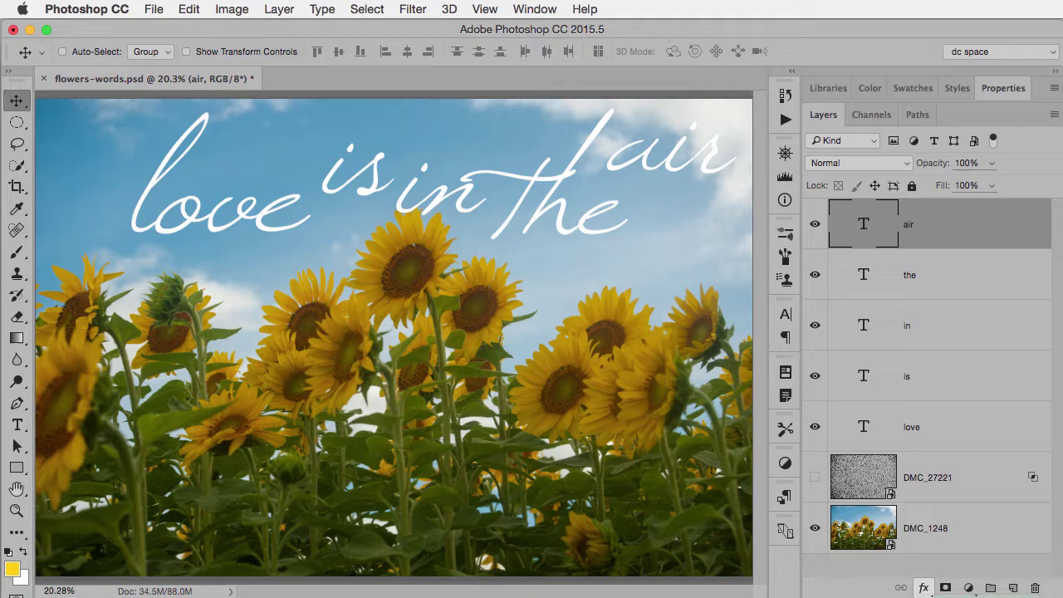
{"action": "left_click", "coordinate": [858, 579]}
{"action": "mouse_move", "coordinate": [693, 200]}
{"action": "left_mouse_down"}
{"action": "mouse_move", "coordinate": [687, 192]}
{"action": "mouse_move", "coordinate": [703, 203]}
{"action": "left_mouse_up"}
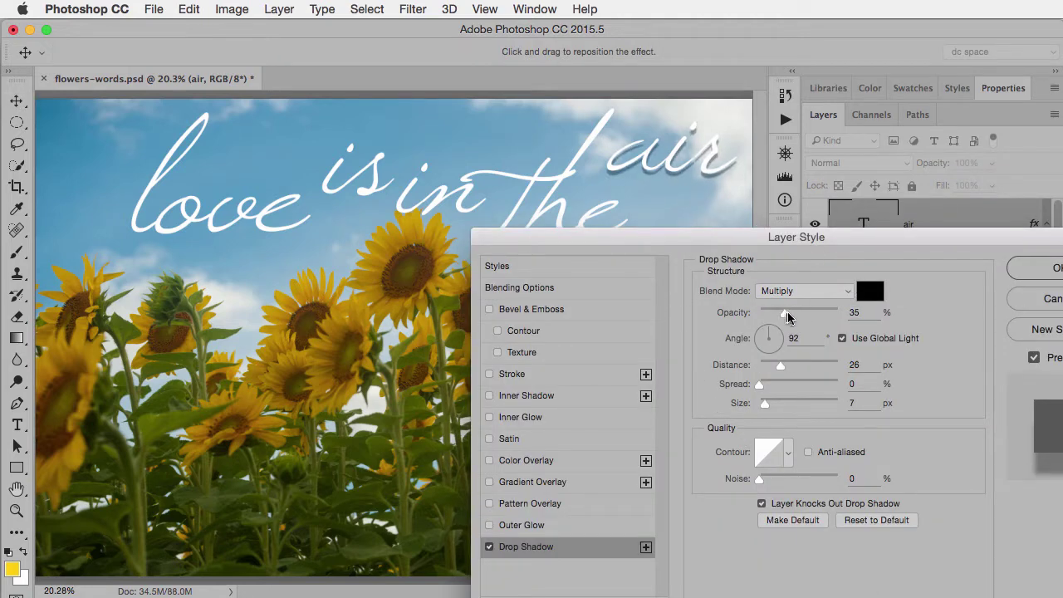
{"action": "left_click_drag", "start_coordinate": [786, 313], "coordinate": [828, 313]}
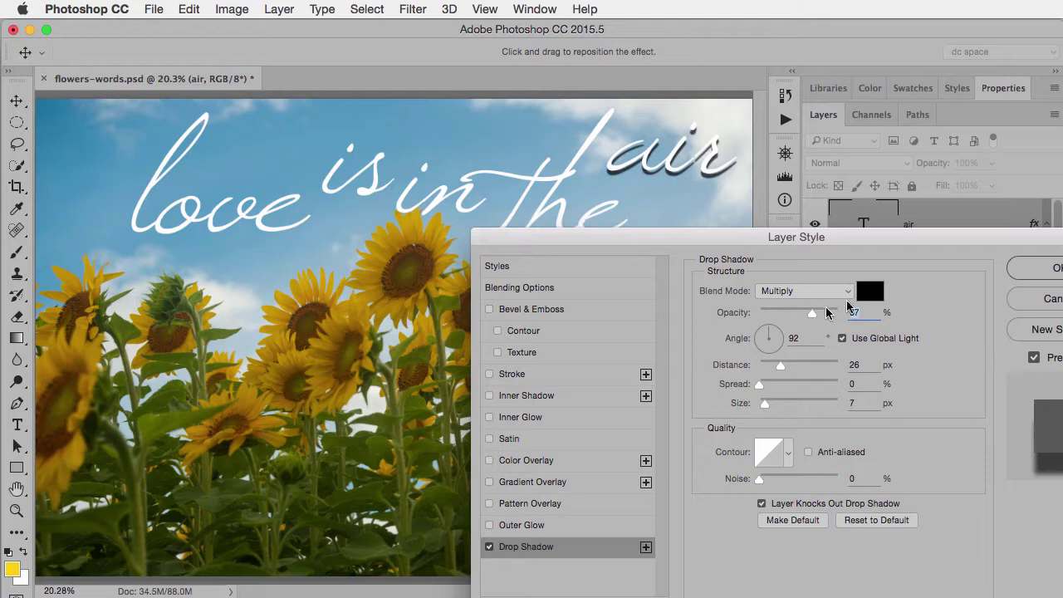
{"action": "left_click", "coordinate": [1029, 271]}
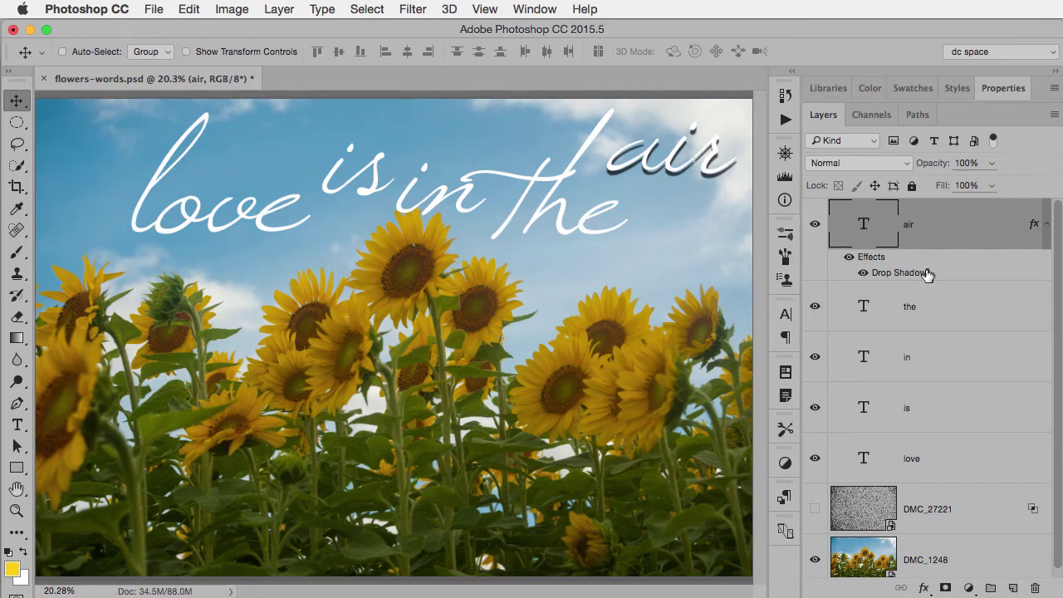
Step: Copy the air layer's drop shadow onto the words the, in, is and love
{"action": "left_click_drag", "start_coordinate": [925, 275], "coordinate": [910, 390]}
{"action": "left_click_drag", "start_coordinate": [903, 438], "coordinate": [907, 471]}
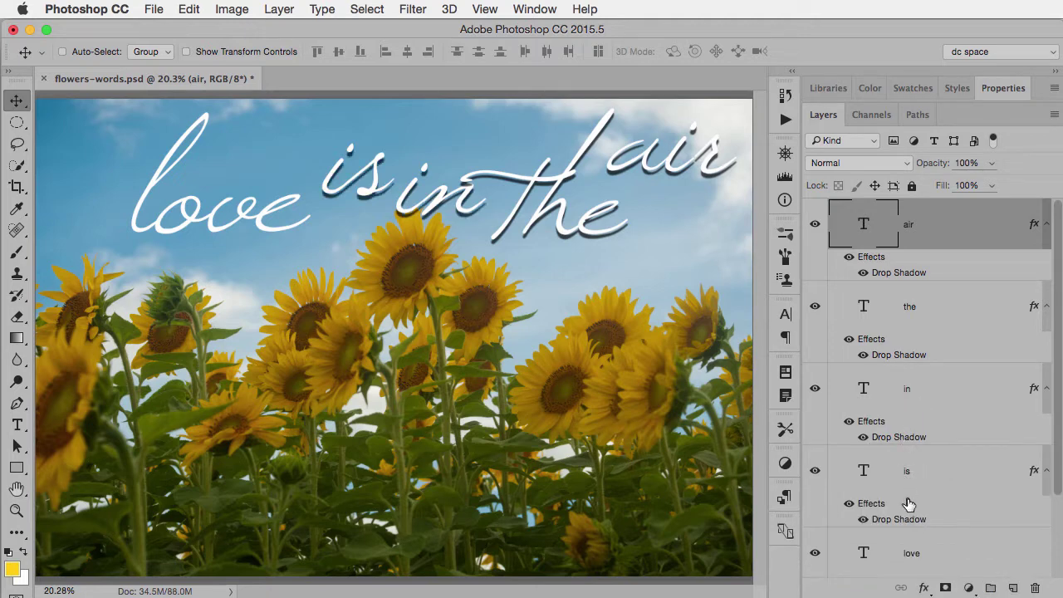
{"action": "left_click_drag", "start_coordinate": [908, 521], "coordinate": [910, 562]}
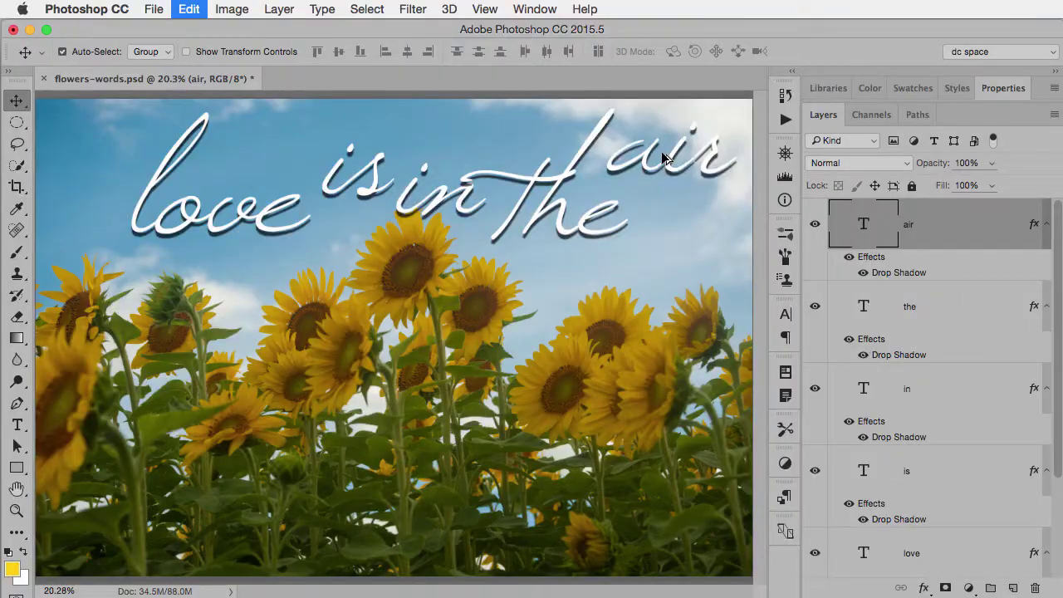
Step: Remove the copied shadows and group the air-through-love layers into Group 1
{"action": "key", "text": "super+alt+z"}
{"action": "key", "text": "super+alt+z"}
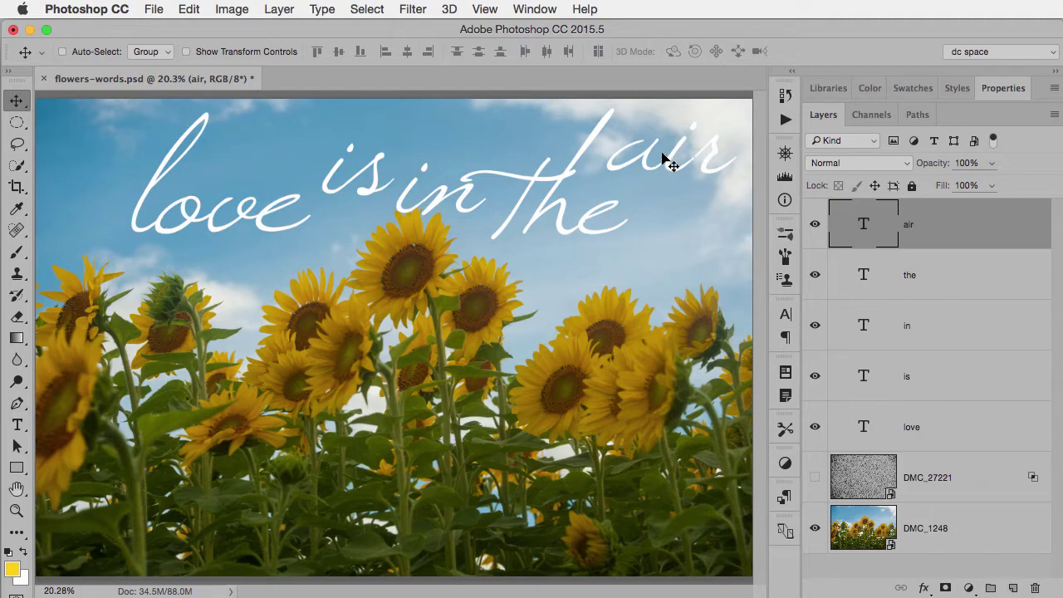
{"action": "left_click", "coordinate": [945, 432], "text": "shift"}
{"action": "left_click", "coordinate": [278, 9]}
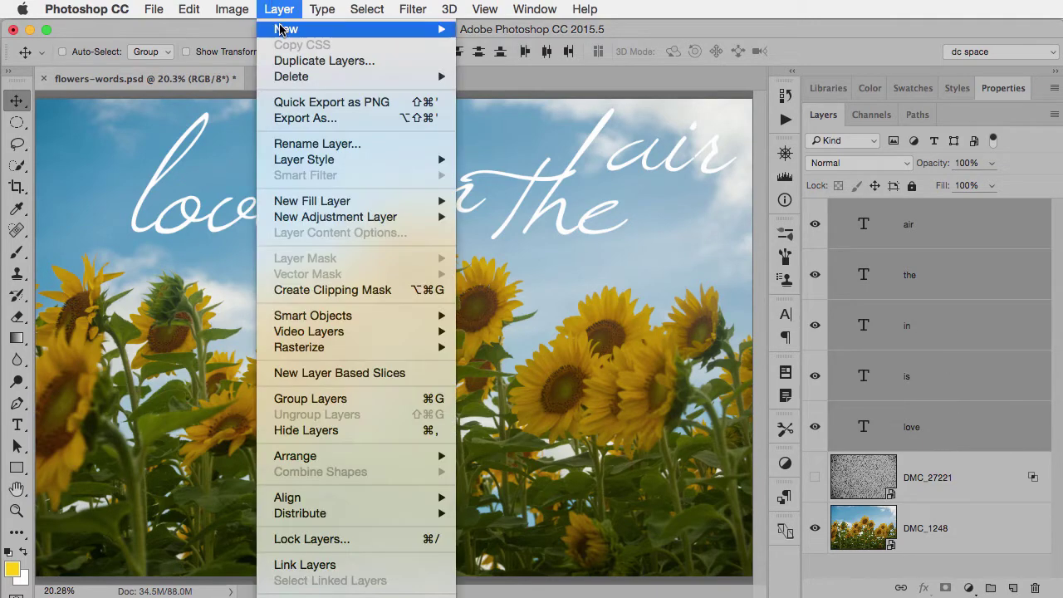
{"action": "mouse_move", "coordinate": [285, 29]}
{"action": "left_click", "coordinate": [532, 82]}
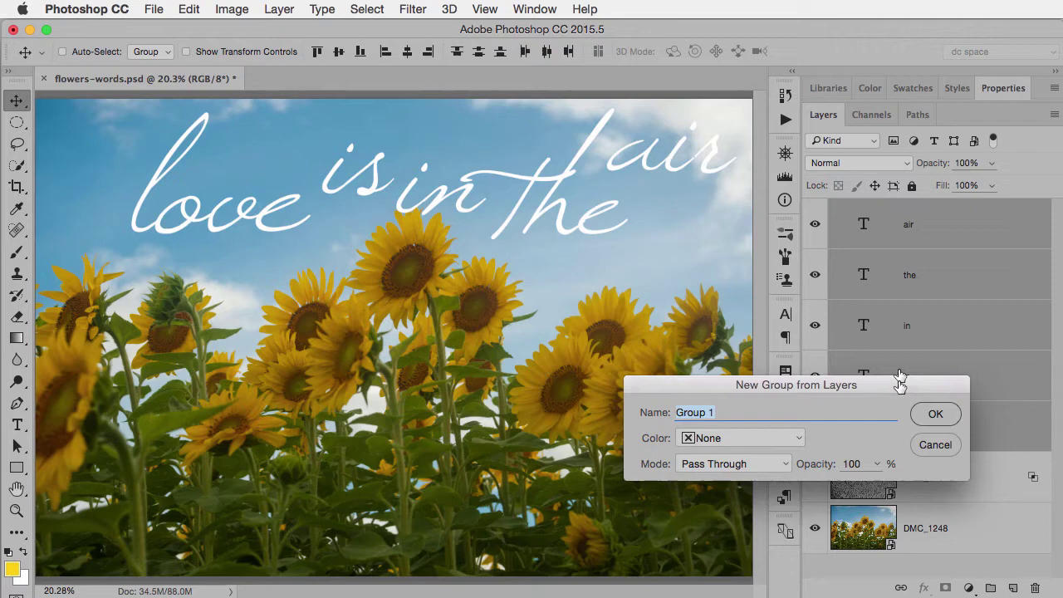
{"action": "left_click", "coordinate": [935, 416]}
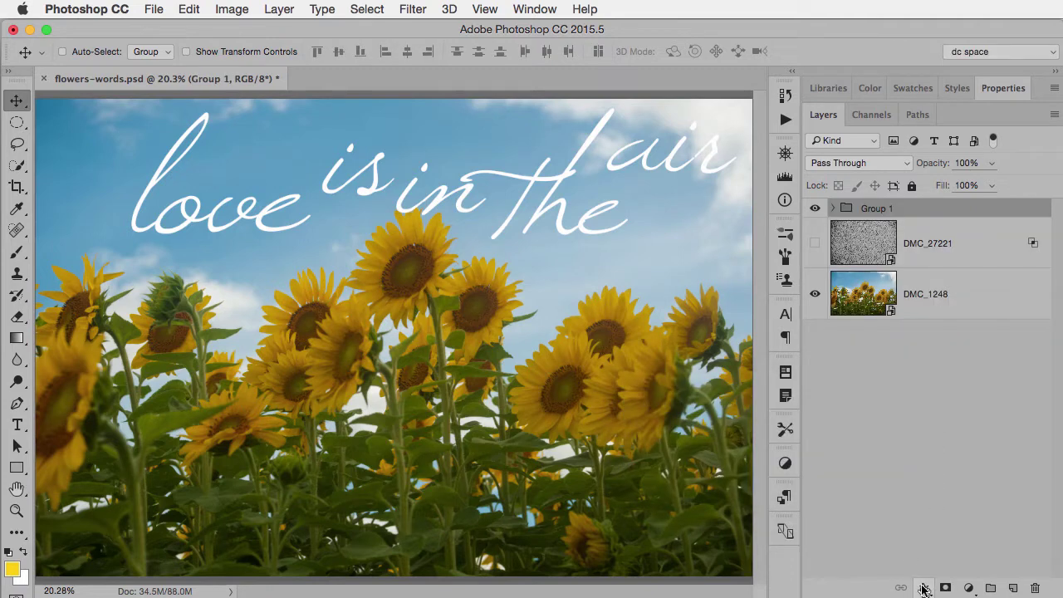
Step: Give Group 1 a drop shadow at 68° angle and 16 px distance
{"action": "left_click", "coordinate": [923, 587]}
{"action": "left_click", "coordinate": [954, 573]}
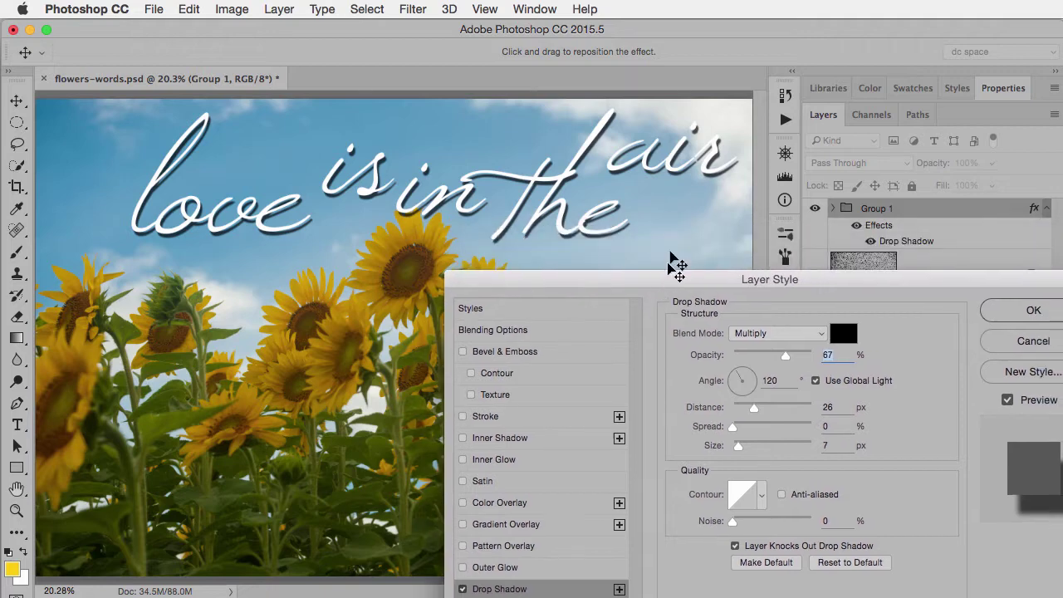
{"action": "left_click_drag", "start_coordinate": [688, 220], "coordinate": [688, 221]}
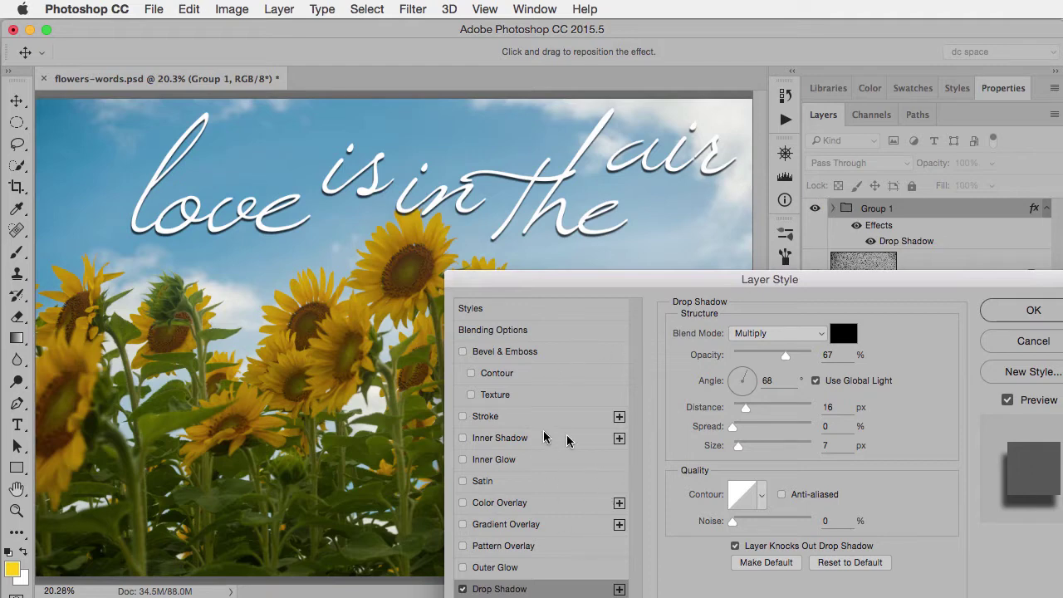
{"action": "left_click", "coordinate": [1011, 315]}
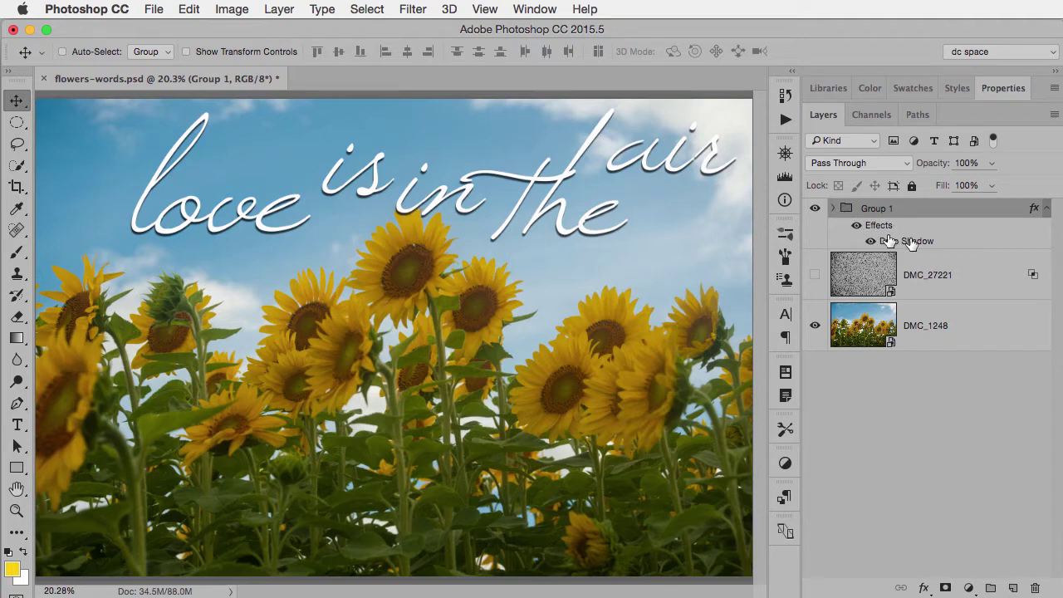
{"action": "left_click", "coordinate": [833, 209]}
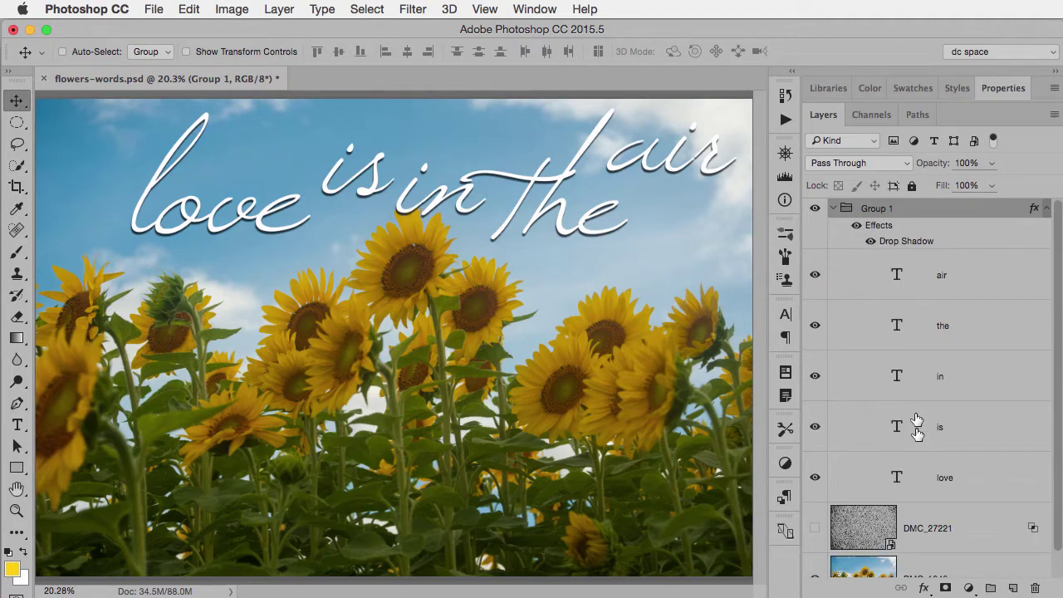
{"action": "left_click", "coordinate": [832, 209]}
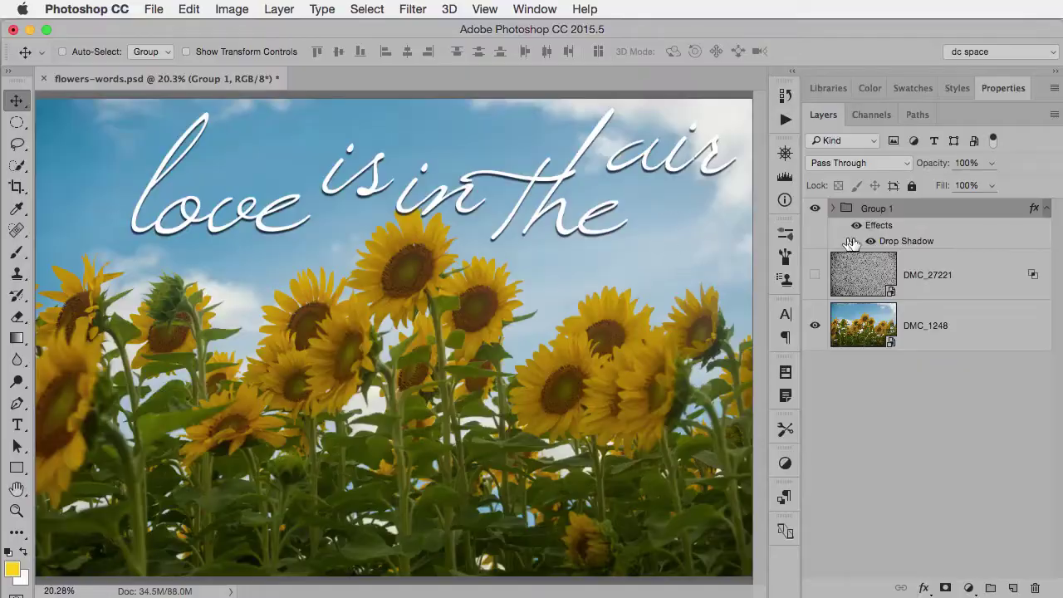
Step: Raise Group 1's drop shadow opacity to 88% and its size to 18 px
{"action": "double_click", "coordinate": [885, 242]}
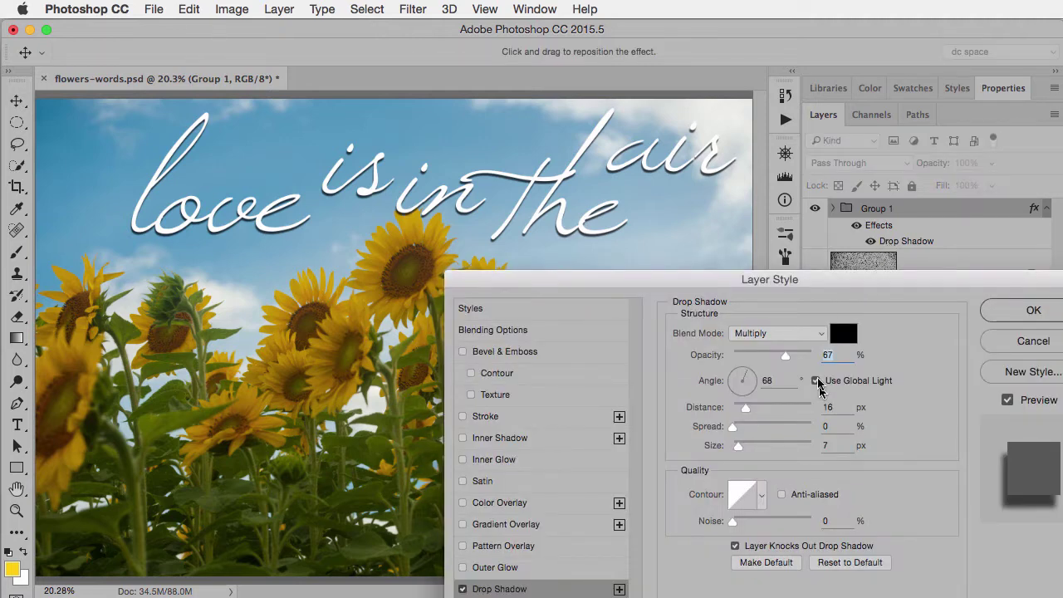
{"action": "left_click_drag", "start_coordinate": [786, 356], "coordinate": [802, 358]}
{"action": "left_click_drag", "start_coordinate": [737, 446], "coordinate": [744, 449]}
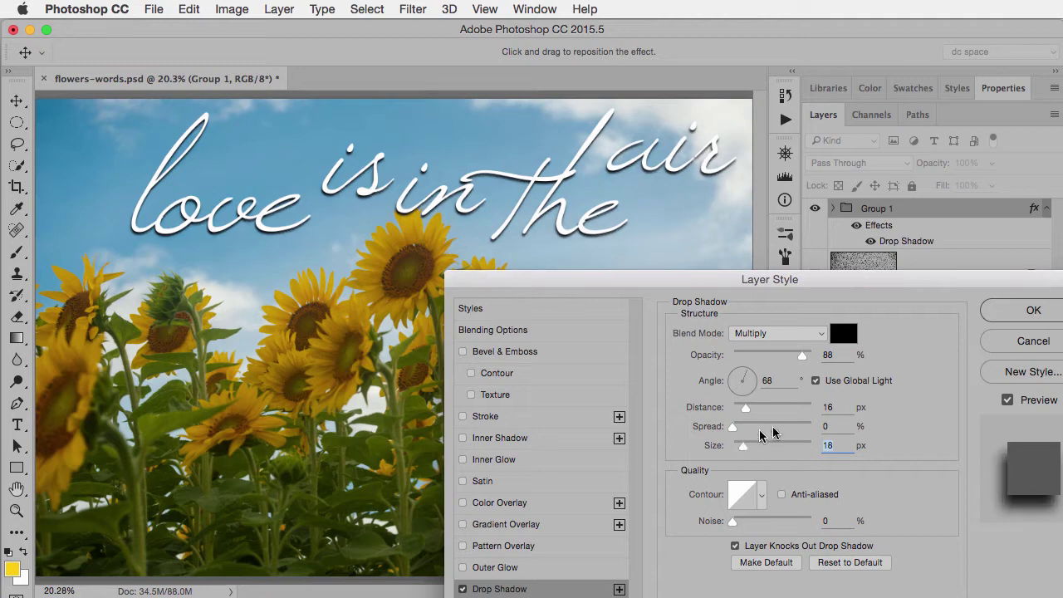
{"action": "left_click", "coordinate": [1029, 311]}
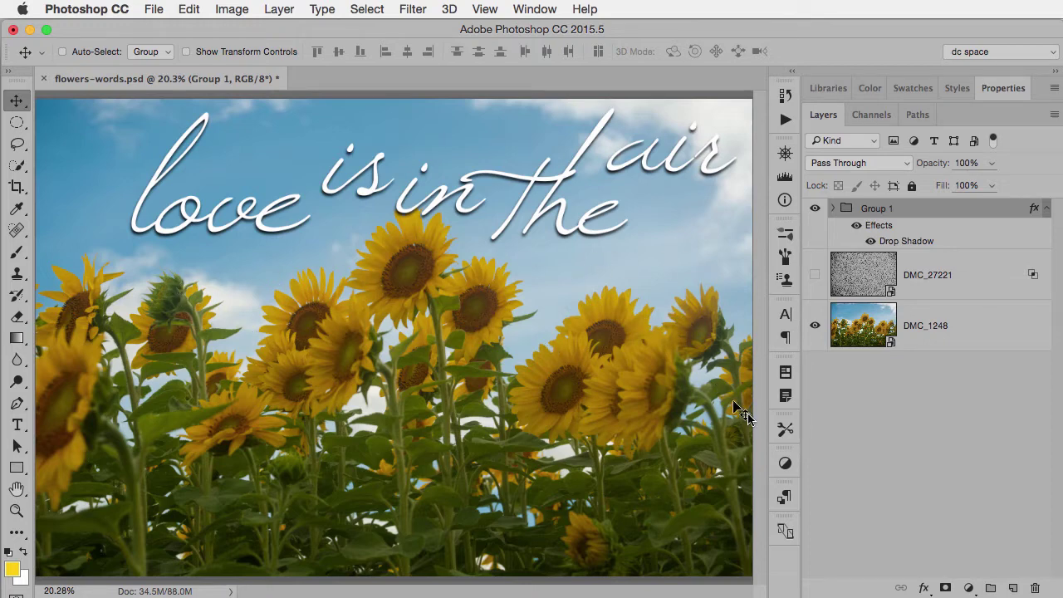
Step: Add a new empty layer above air inside Group 1
{"action": "left_click", "coordinate": [832, 209]}
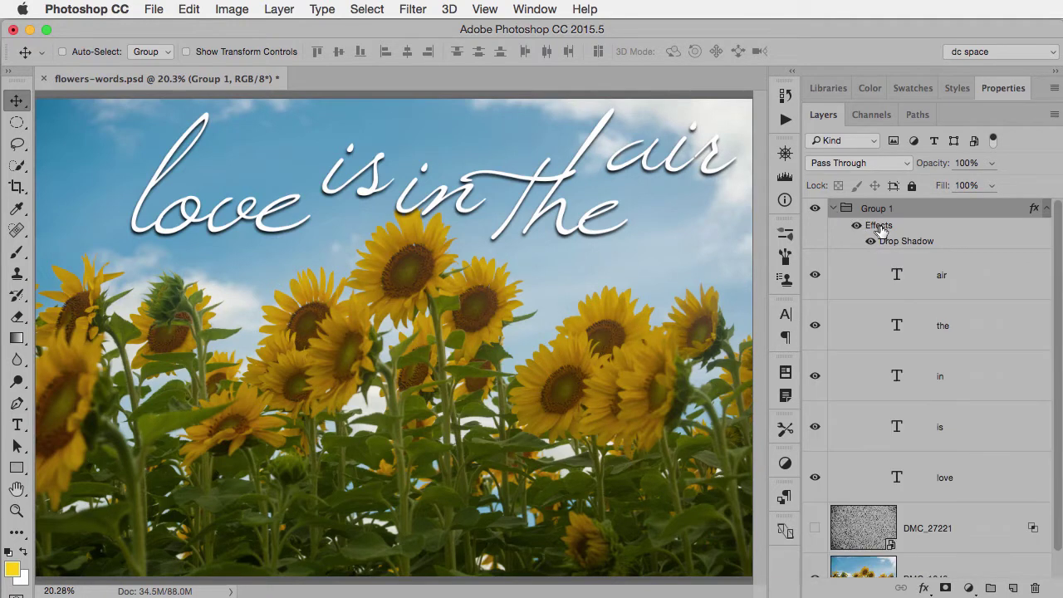
{"action": "left_click", "coordinate": [904, 291]}
{"action": "left_click", "coordinate": [1013, 587]}
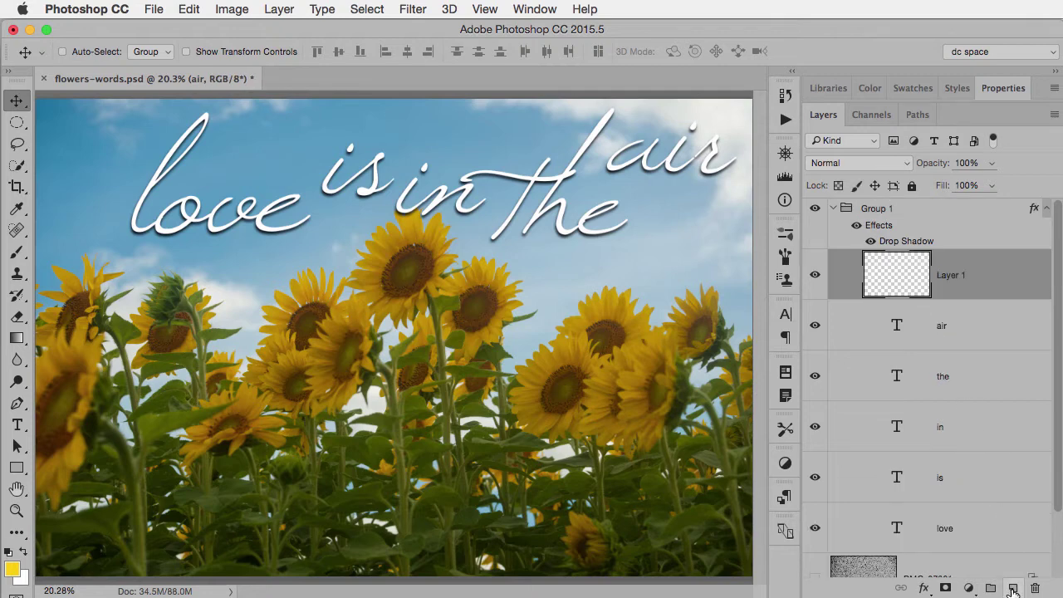
Step: Fill a thin rectangular strip beneath the words with white, then deselect
{"action": "key", "text": "m"}
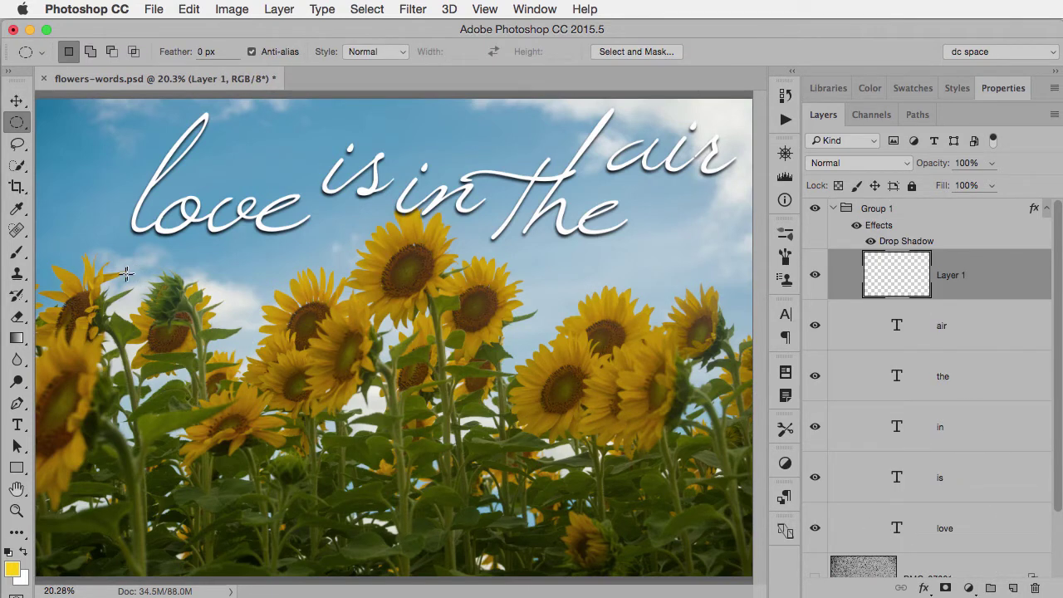
{"action": "key", "text": "shift+m"}
{"action": "left_click_drag", "start_coordinate": [648, 259], "coordinate": [730, 258]}
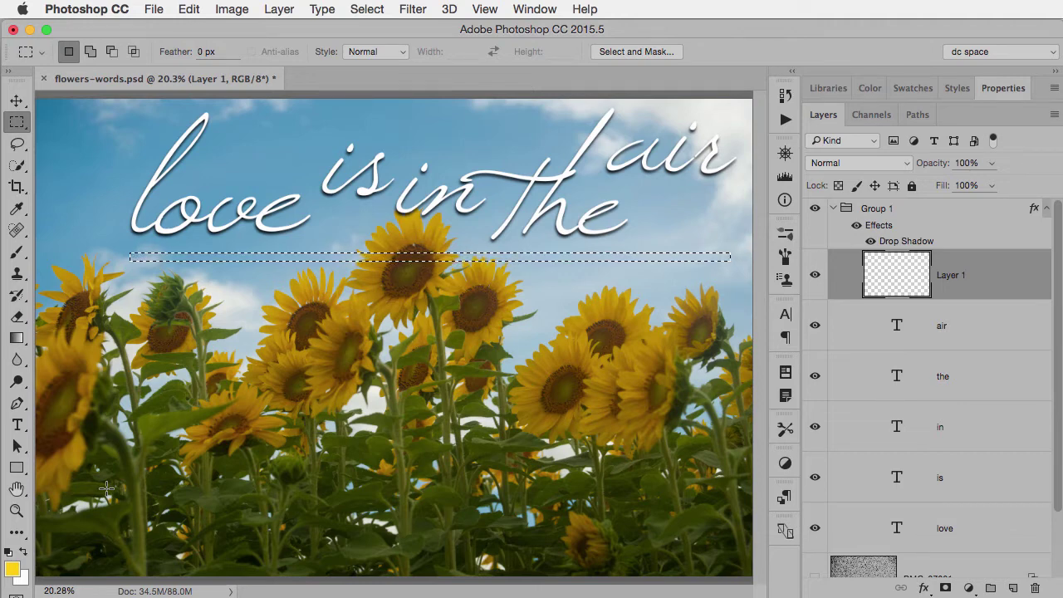
{"action": "key", "text": "super+BackSpace"}
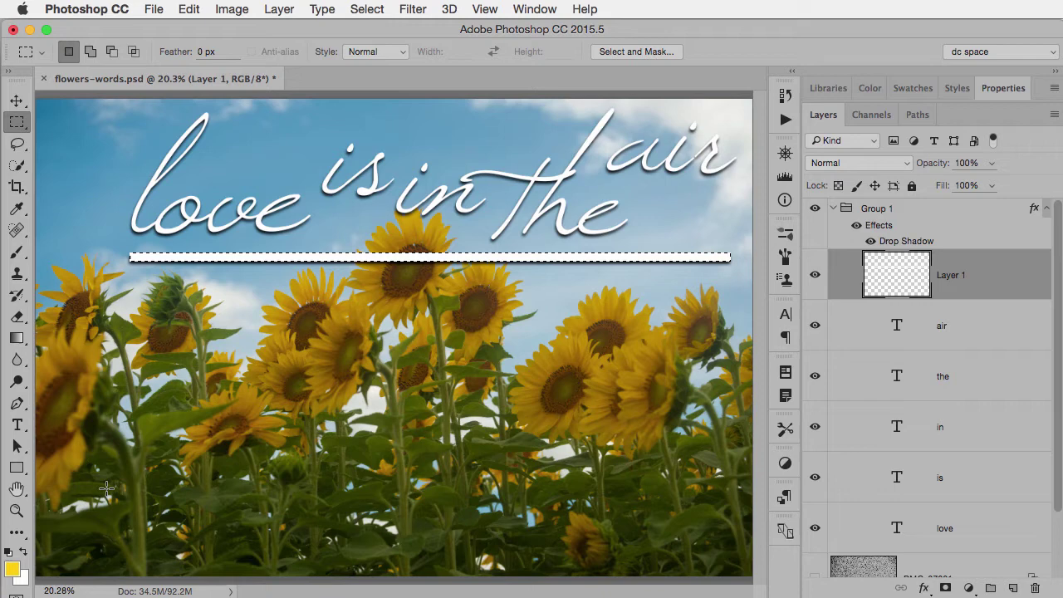
{"action": "key", "text": "super+d"}
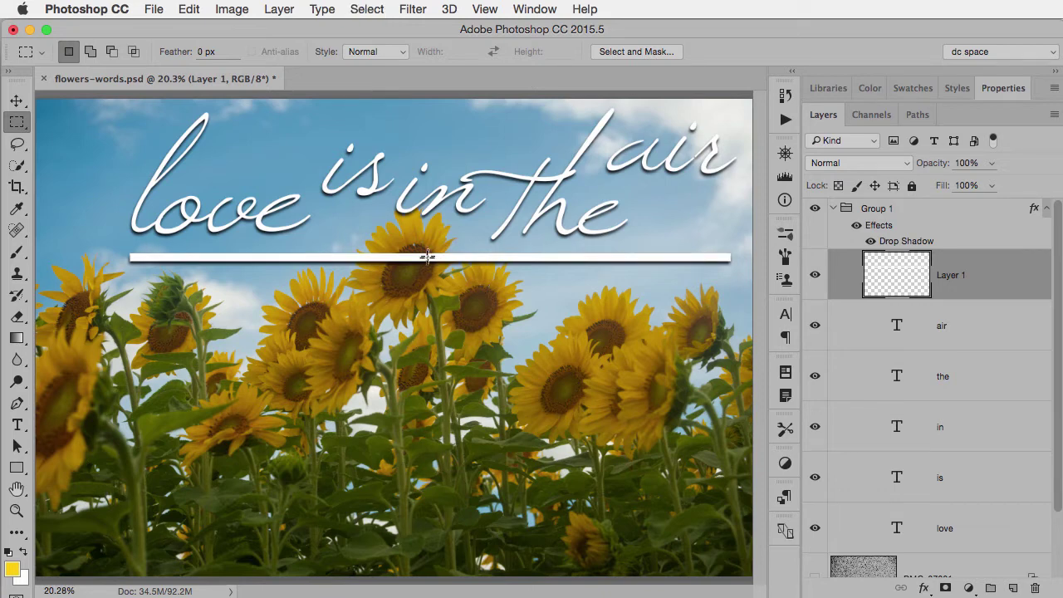